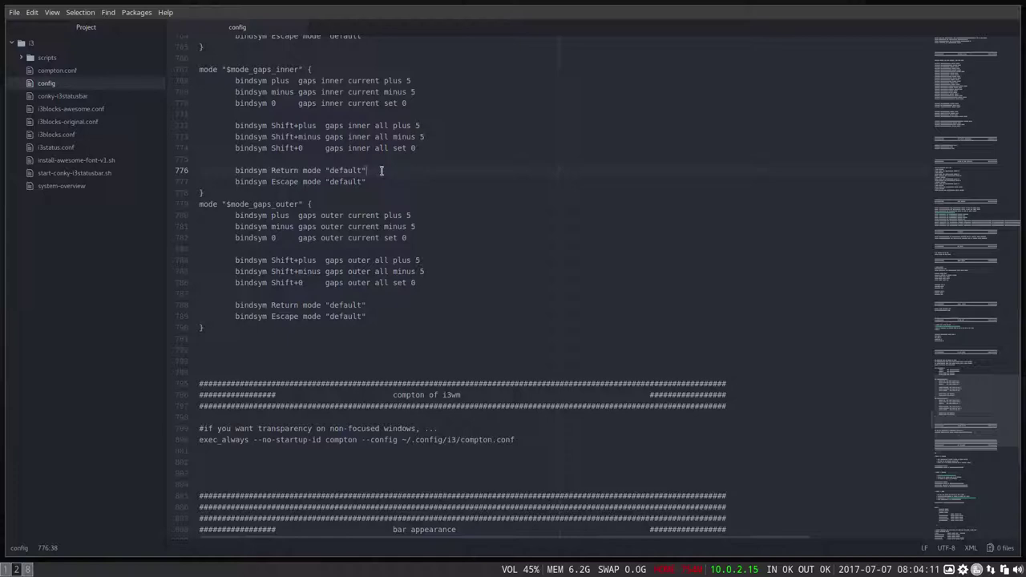
Step: Undo the accidental overwrite of the compton autostart command on line 800 of the i3 config
{"action": "left_click", "coordinate": [5, 569]}
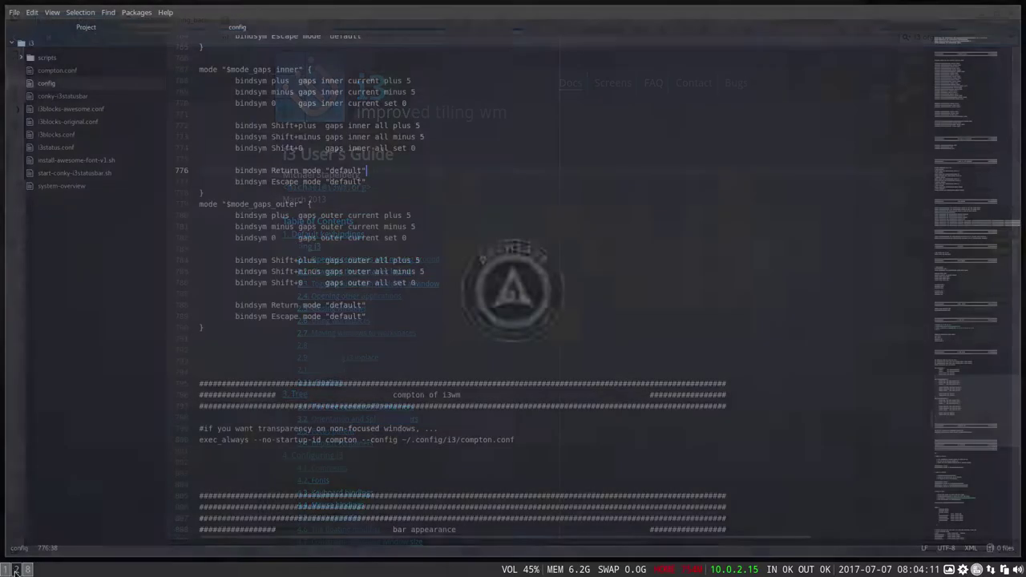
{"action": "left_click", "coordinate": [27, 570]}
{"action": "left_click", "coordinate": [15, 569]}
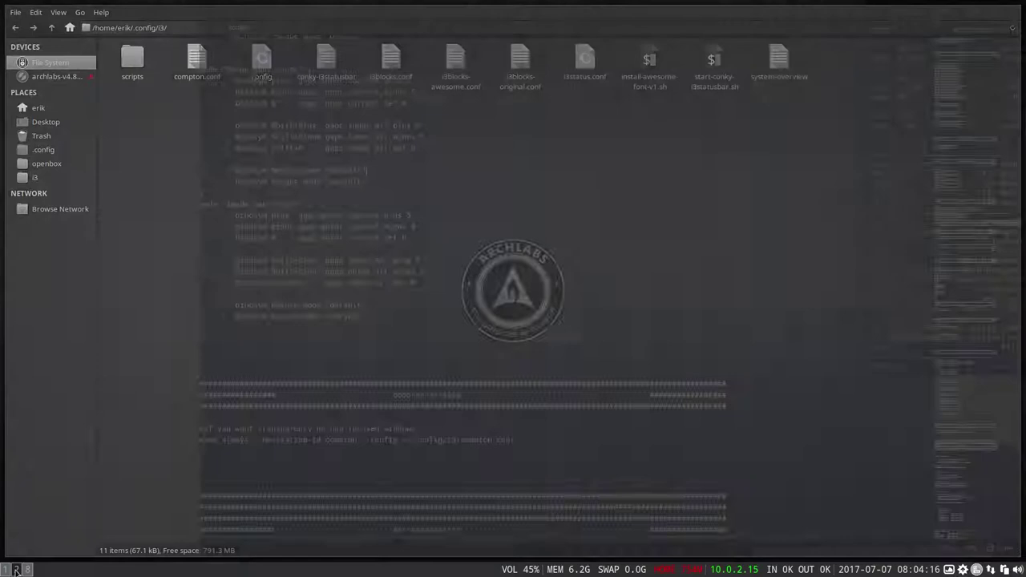
{"action": "scroll", "coordinate": [341, 309], "scroll_direction": "down", "scroll_amount": 3}
{"action": "scroll", "coordinate": [400, 272], "scroll_direction": "down", "scroll_amount": 2}
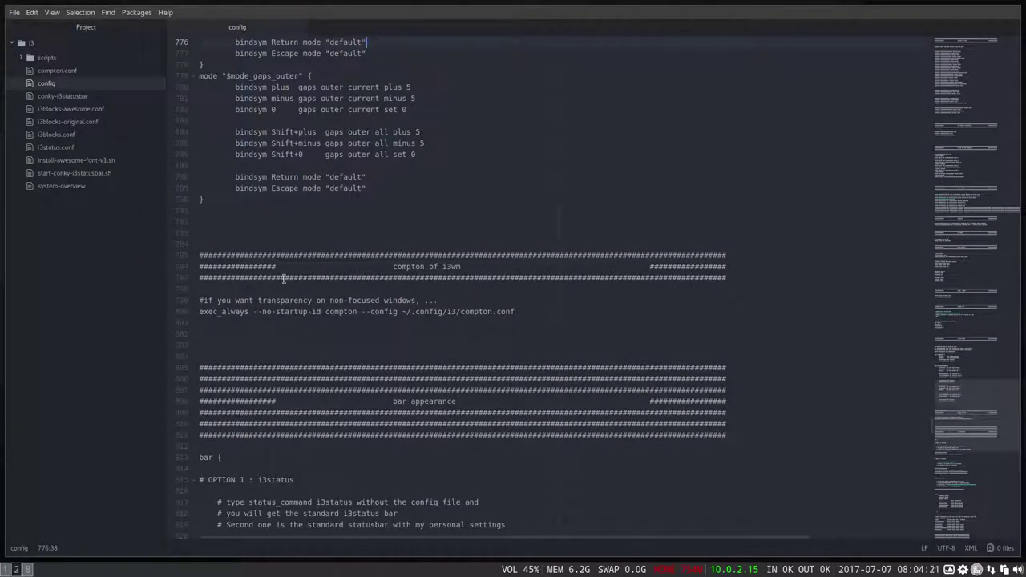
{"action": "left_click_drag", "start_coordinate": [518, 311], "coordinate": [184, 314]}
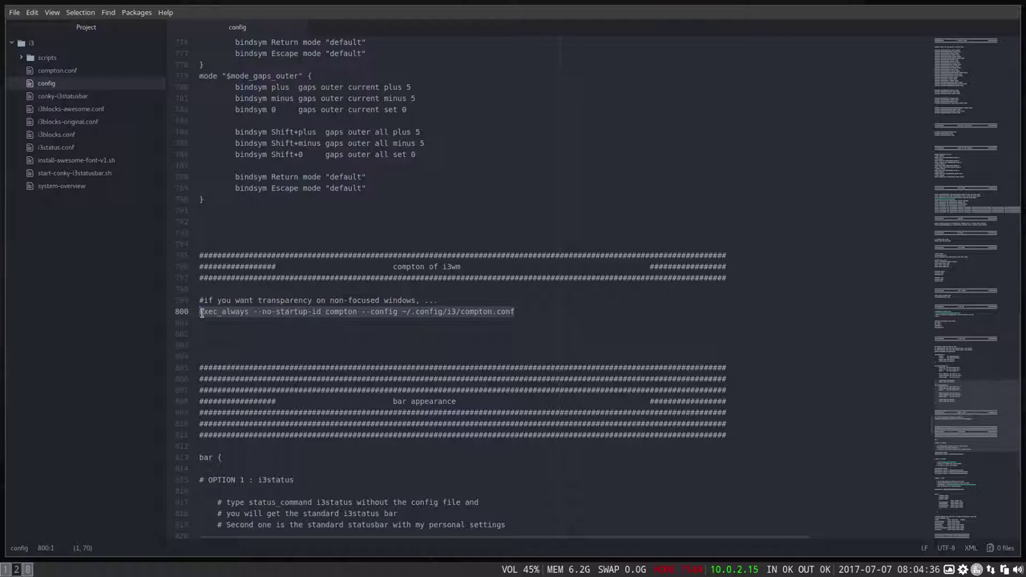
{"action": "type", "text": "#"}
{"action": "key", "text": "ctrl+z"}
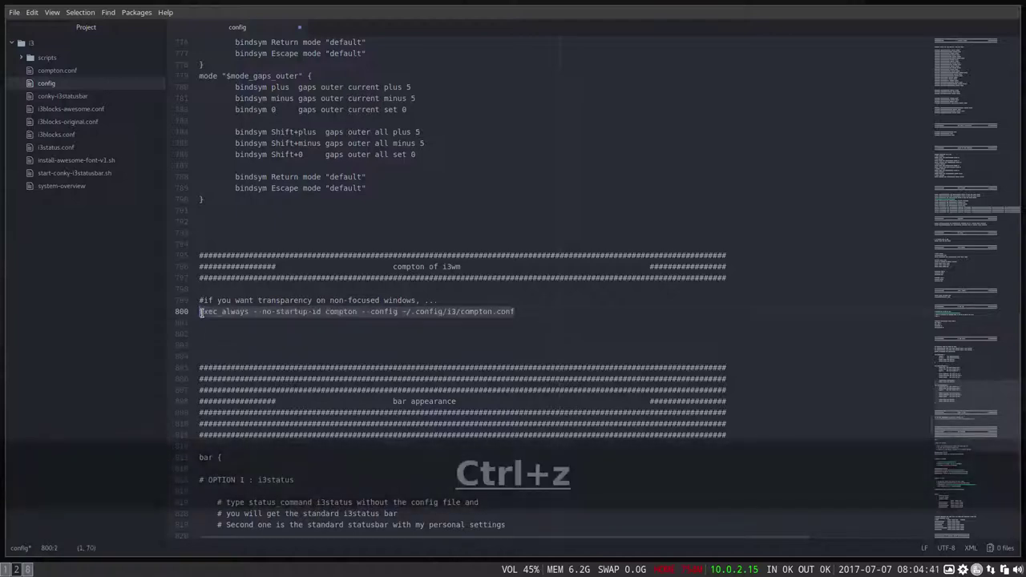
Step: Comment out the exec_always compton line with #, save the config, and restart i3
{"action": "key", "text": "Left"}
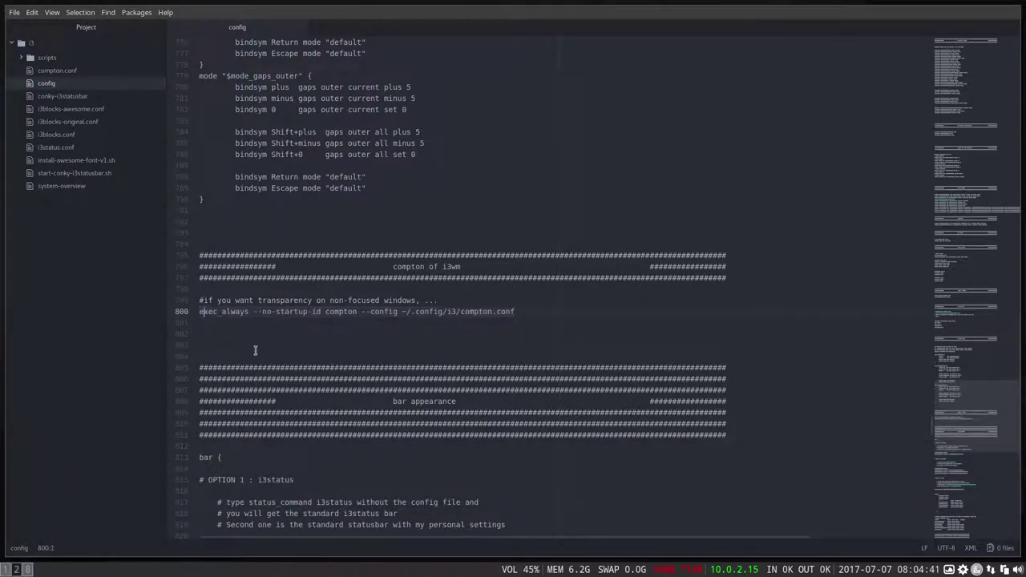
{"action": "key", "text": "Left"}
{"action": "type", "text": "#"}
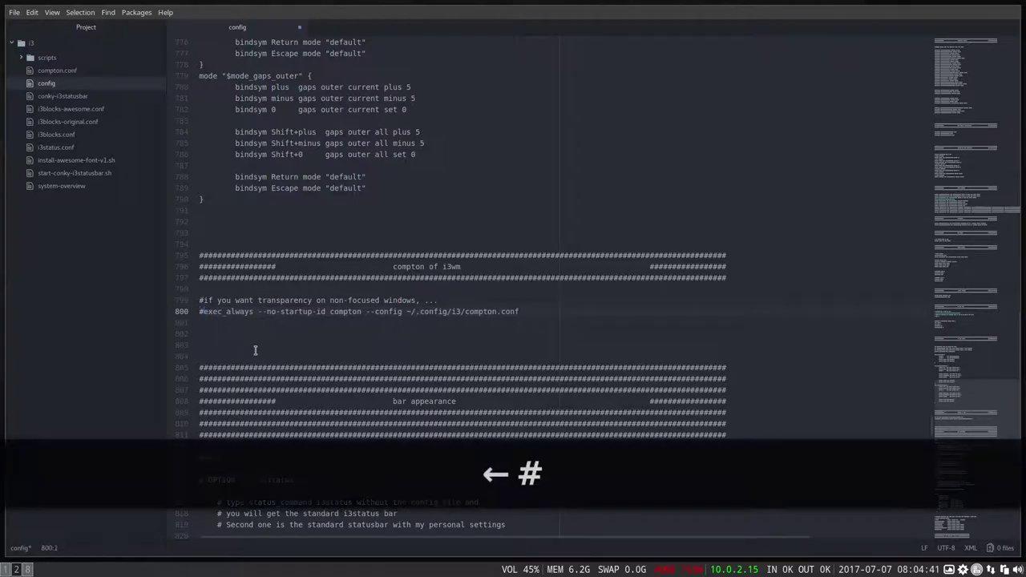
{"action": "key", "text": "ctrl+s"}
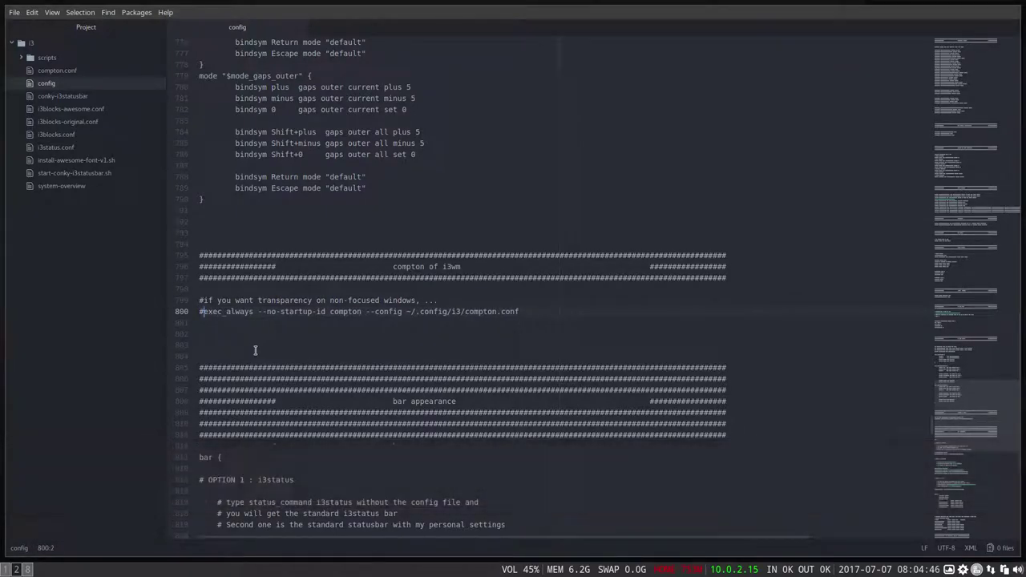
{"action": "key", "text": "super+shift+r"}
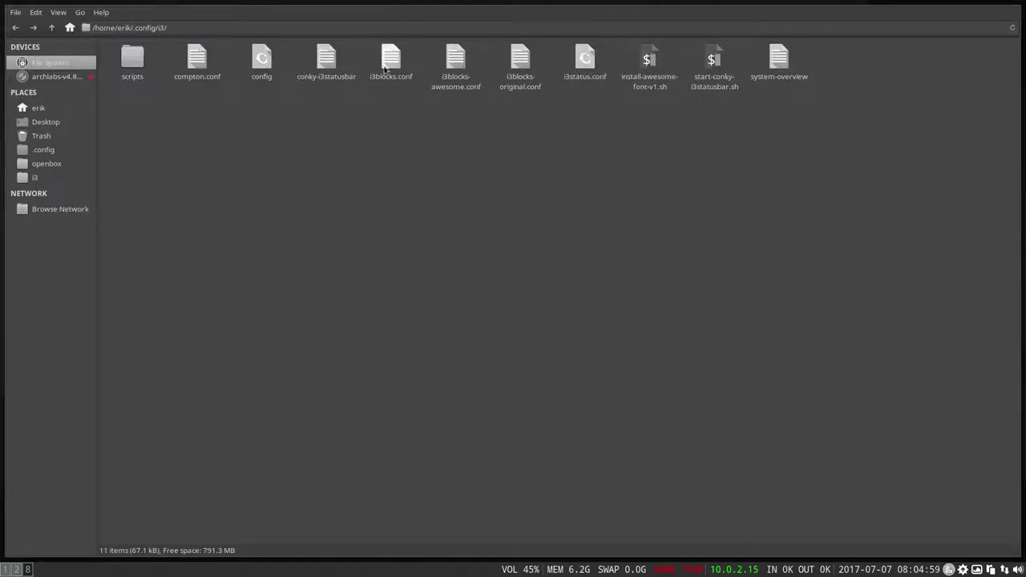
Step: Select compton.conf, a 5.6 kB text file, in Thunar's ~/.config/i3 folder
{"action": "left_click", "coordinate": [200, 62]}
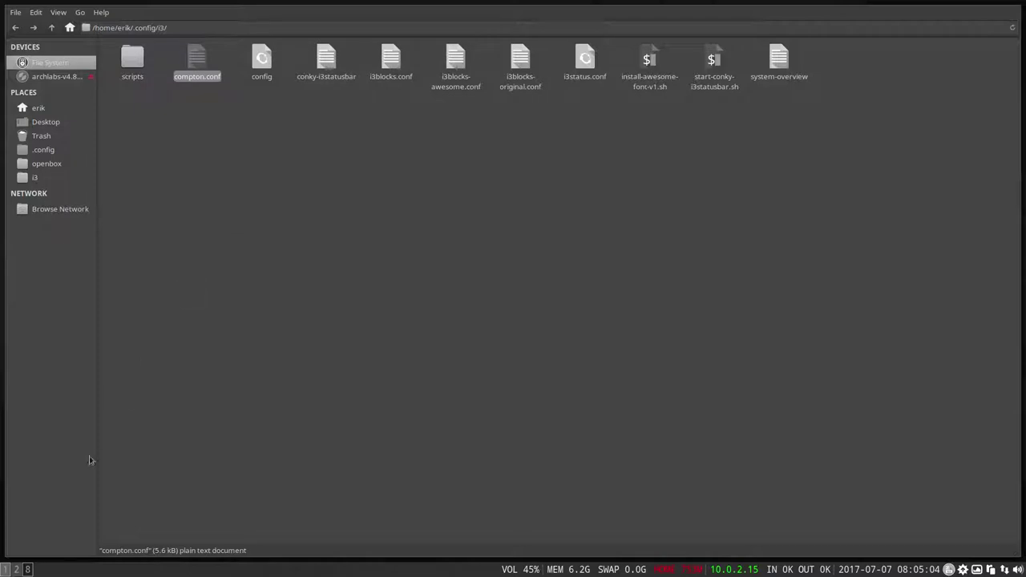
Step: Check the i3 config's bar colour blocks, then close Atom, leaving compton.conf in Geany
{"action": "left_click", "coordinate": [15, 570]}
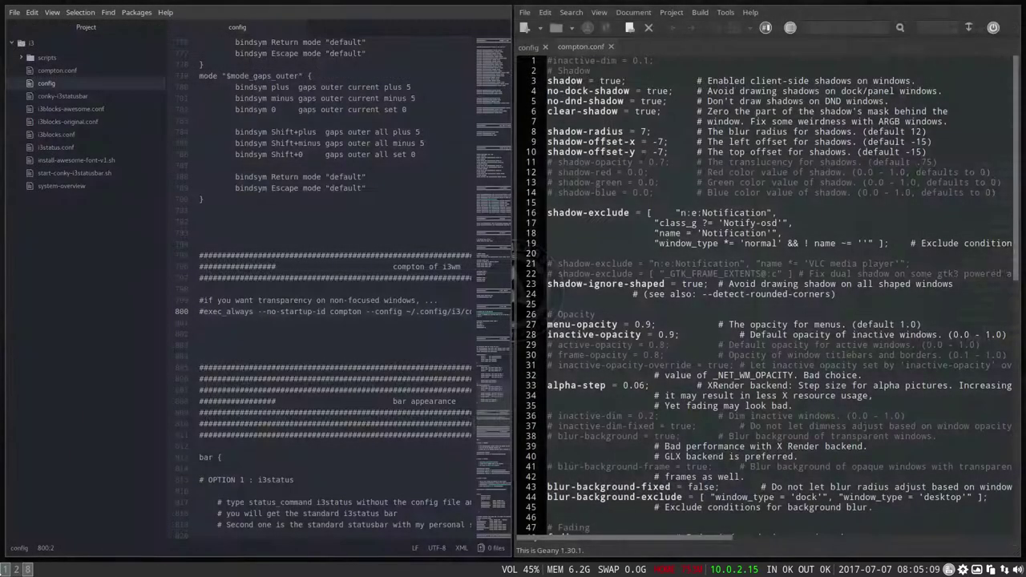
{"action": "left_click", "coordinate": [5, 570]}
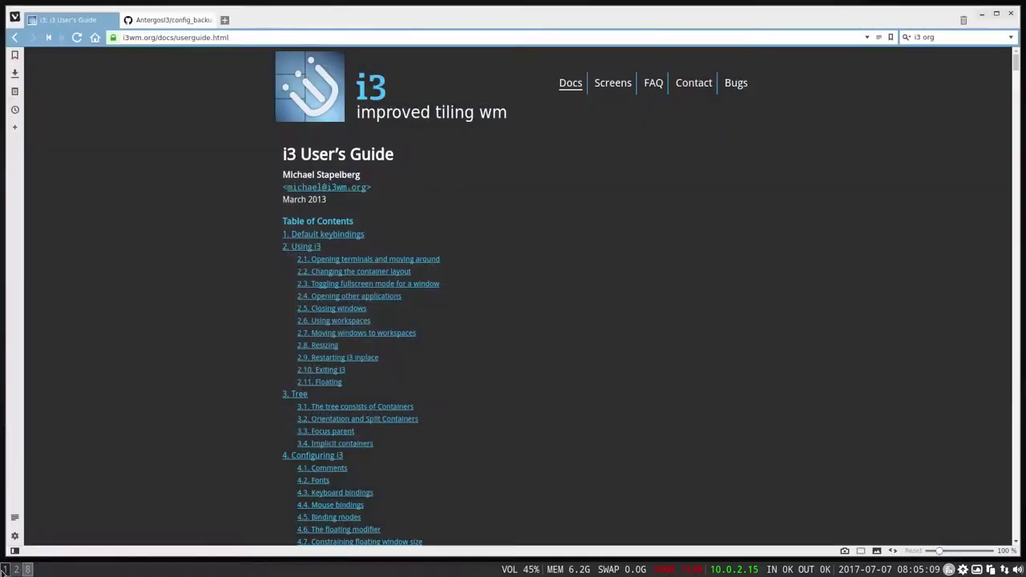
{"action": "left_click", "coordinate": [14, 571]}
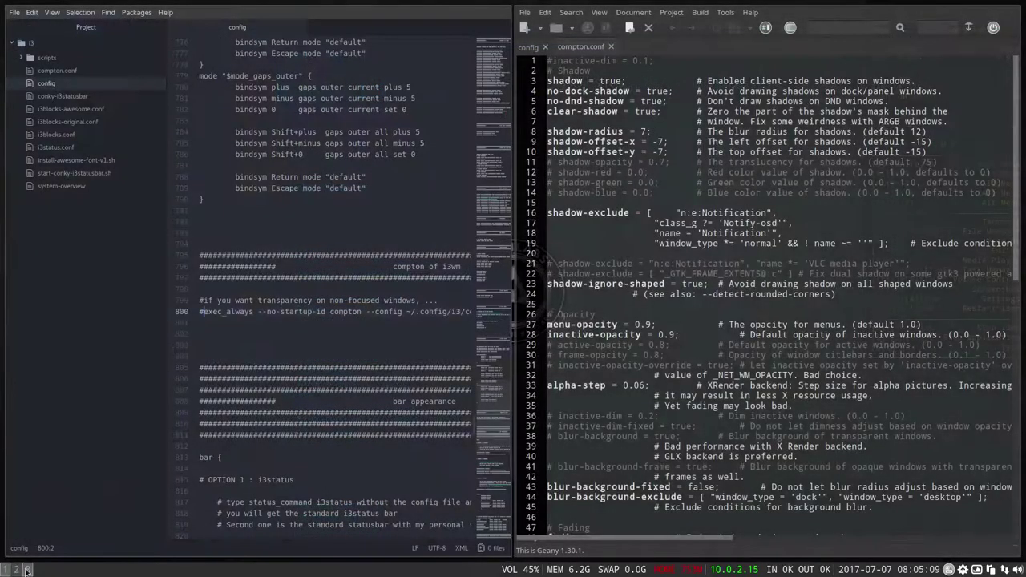
{"action": "left_click", "coordinate": [26, 570]}
{"action": "left_click", "coordinate": [17, 570]}
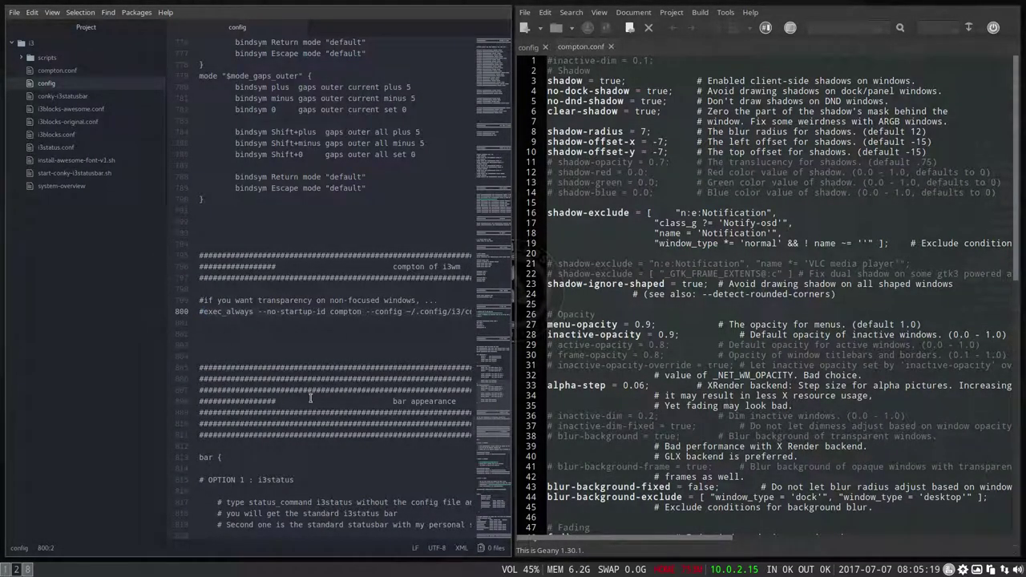
{"action": "scroll", "coordinate": [309, 399], "scroll_direction": "down", "scroll_amount": 5}
{"action": "scroll", "coordinate": [310, 398], "scroll_direction": "down", "scroll_amount": 3}
{"action": "scroll", "coordinate": [309, 398], "scroll_direction": "down", "scroll_amount": 8}
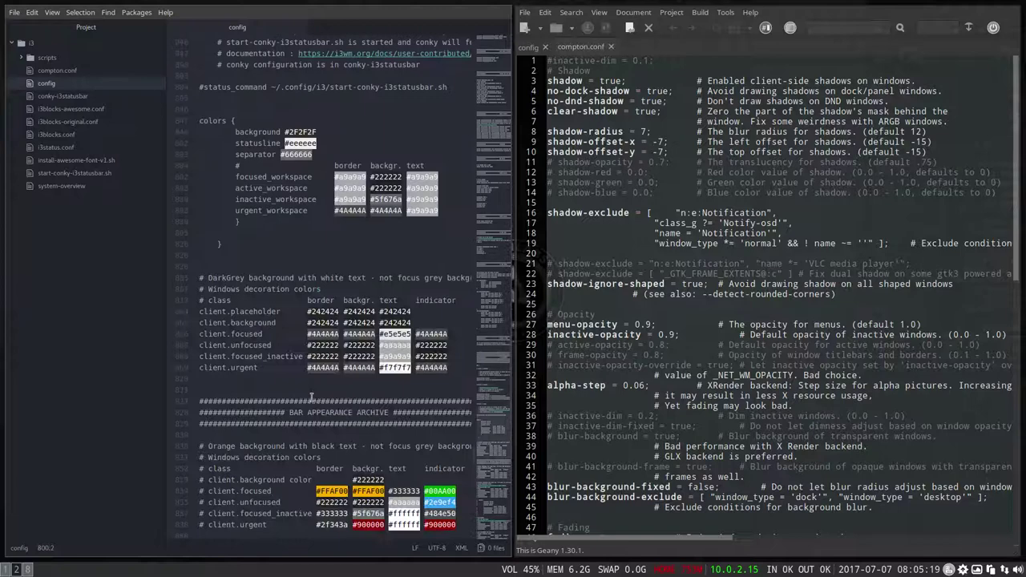
{"action": "scroll", "coordinate": [311, 397], "scroll_direction": "down", "scroll_amount": 3}
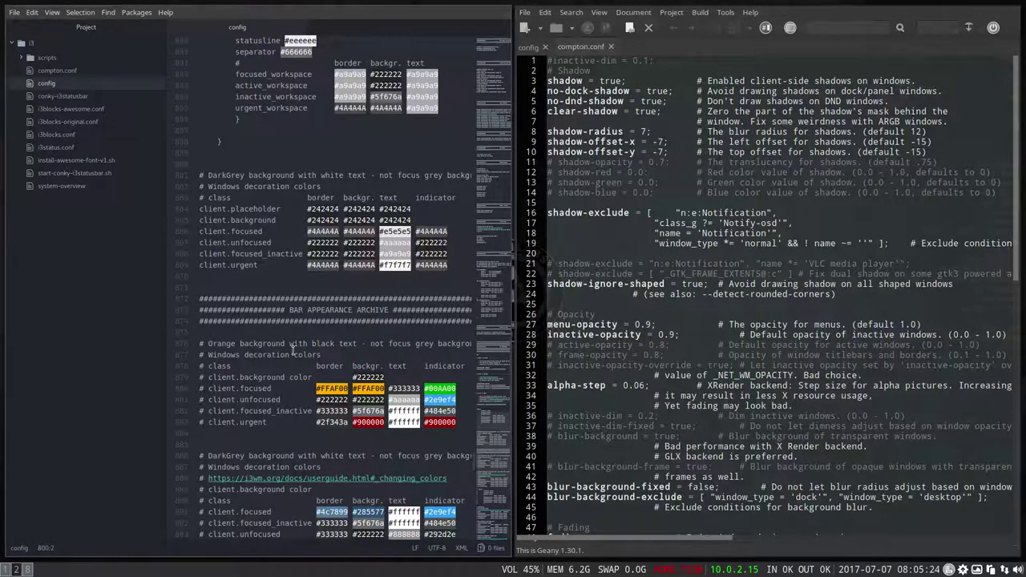
{"action": "scroll", "coordinate": [187, 315], "scroll_direction": "up", "scroll_amount": 1}
{"action": "key", "text": "super+shift+q"}
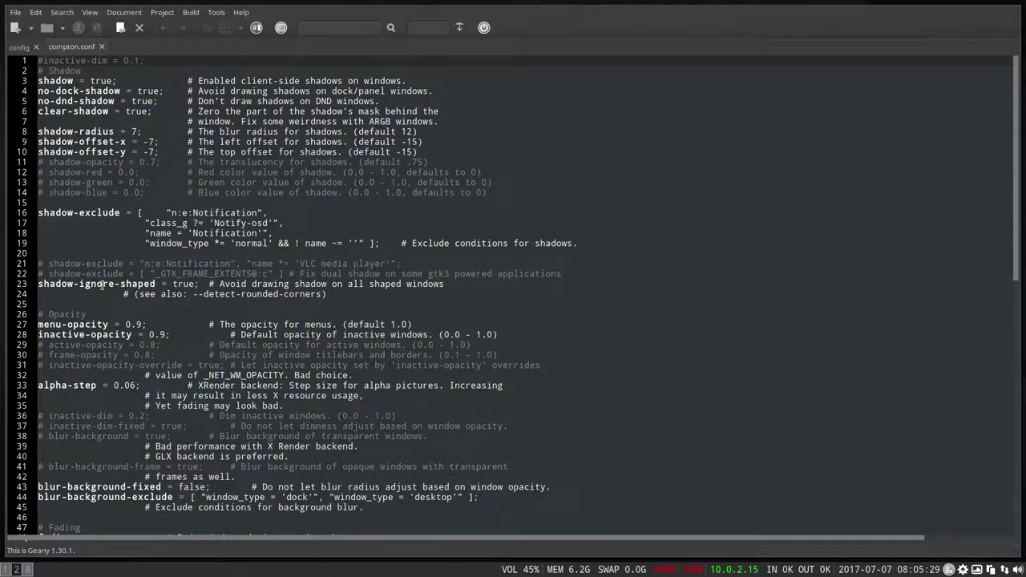
{"action": "scroll", "coordinate": [102, 284], "scroll_direction": "down", "scroll_amount": 3}
{"action": "scroll", "coordinate": [101, 281], "scroll_direction": "up", "scroll_amount": 3}
{"action": "scroll", "coordinate": [100, 280], "scroll_direction": "down", "scroll_amount": 1}
{"action": "scroll", "coordinate": [98, 275], "scroll_direction": "up", "scroll_amount": 1}
{"action": "scroll", "coordinate": [99, 325], "scroll_direction": "down", "scroll_amount": 5}
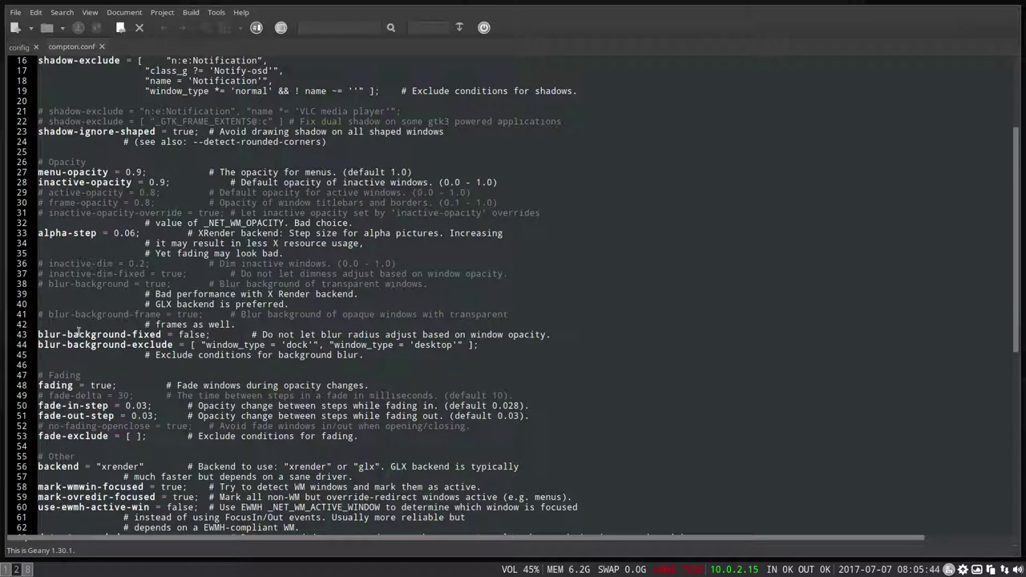
{"action": "scroll", "coordinate": [113, 391], "scroll_direction": "down", "scroll_amount": 7}
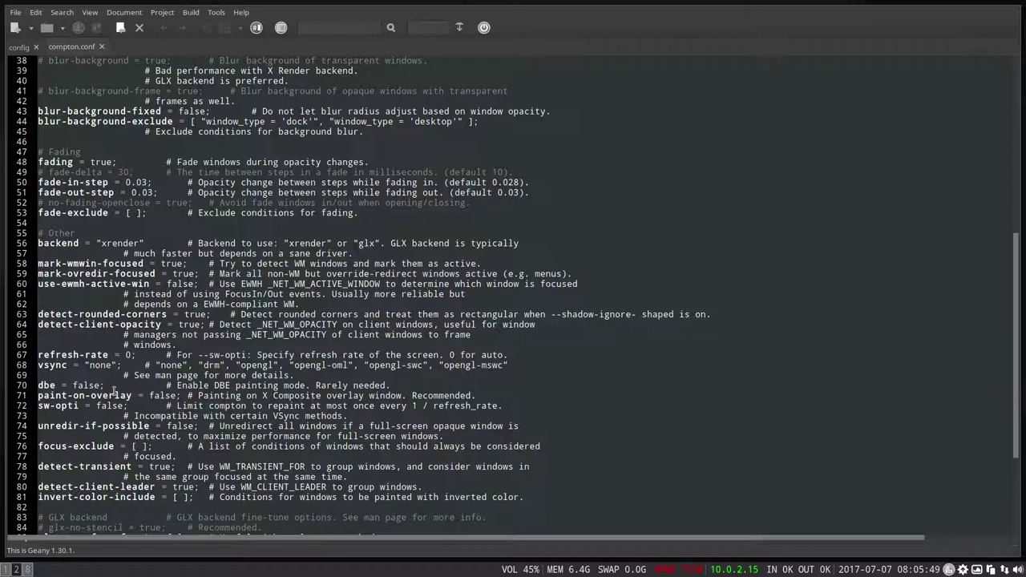
Step: Compare line 56's xrender backend with the glx alternative unedited, then show the i3 User's Guide browser
{"action": "left_click", "coordinate": [112, 245]}
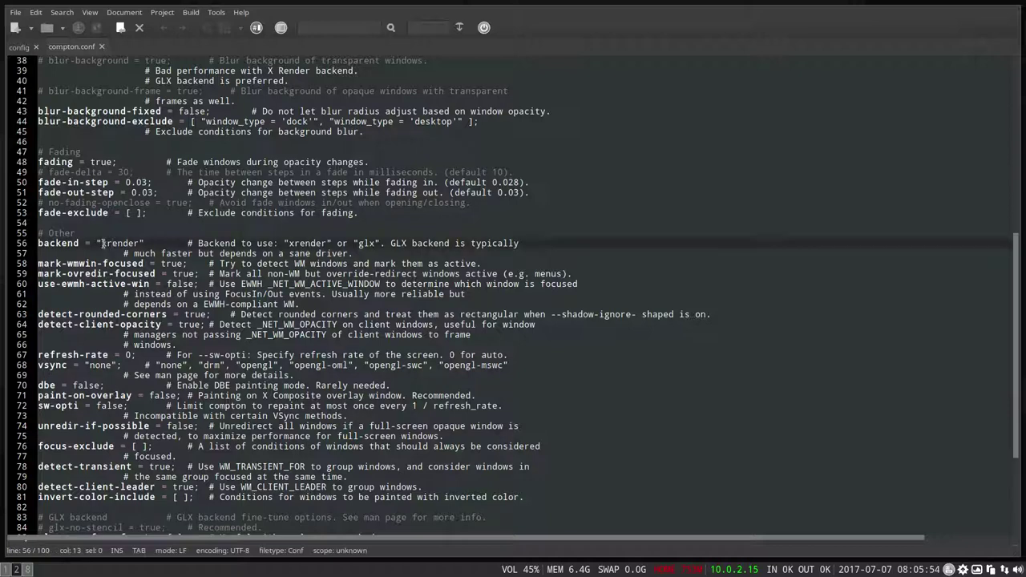
{"action": "left_click_drag", "start_coordinate": [102, 243], "coordinate": [141, 243]}
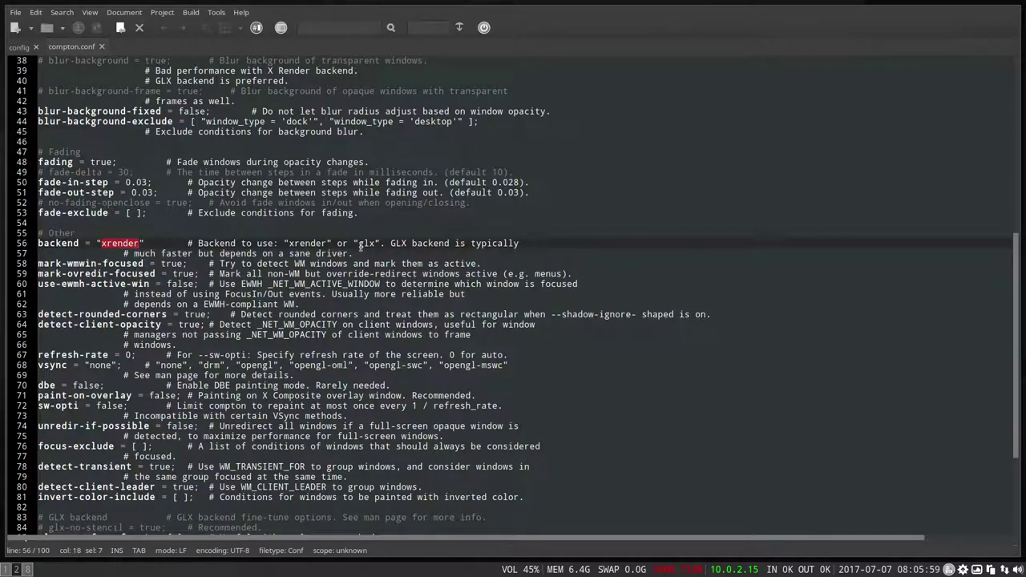
{"action": "left_click_drag", "start_coordinate": [358, 243], "coordinate": [376, 243]}
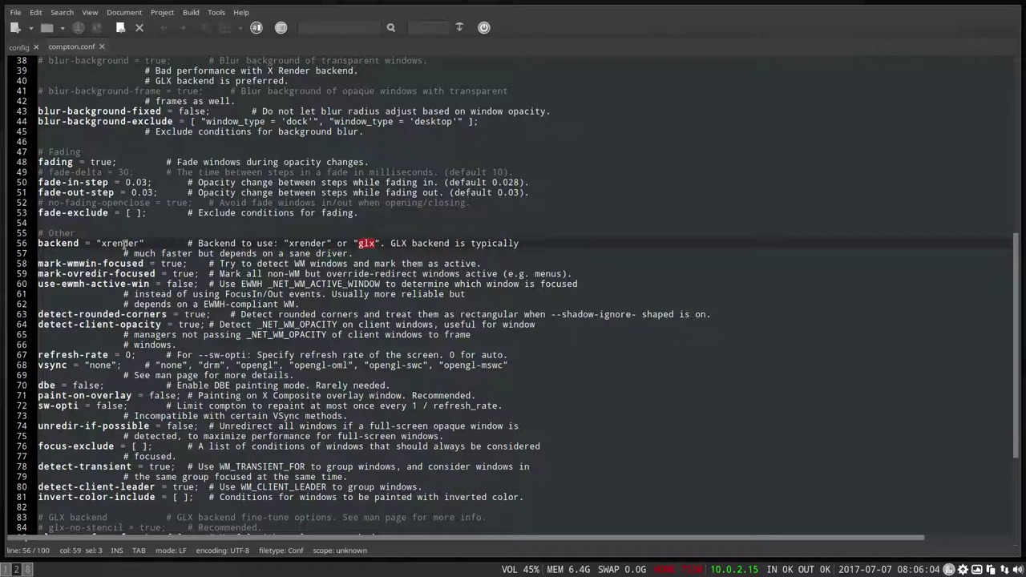
{"action": "key", "text": "Left"}
{"action": "left_click_drag", "start_coordinate": [102, 243], "coordinate": [140, 243]}
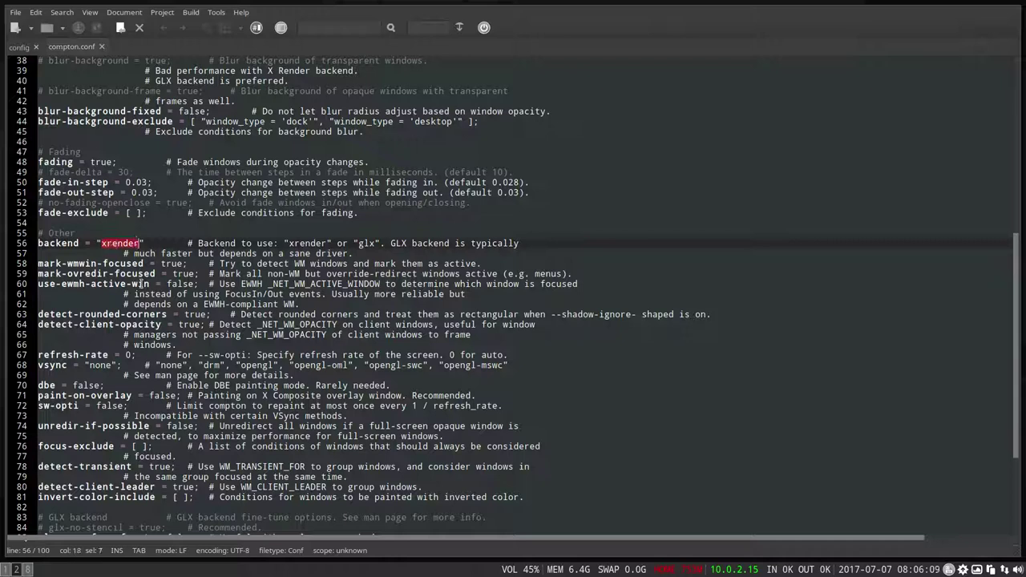
{"action": "double_click", "coordinate": [366, 242]}
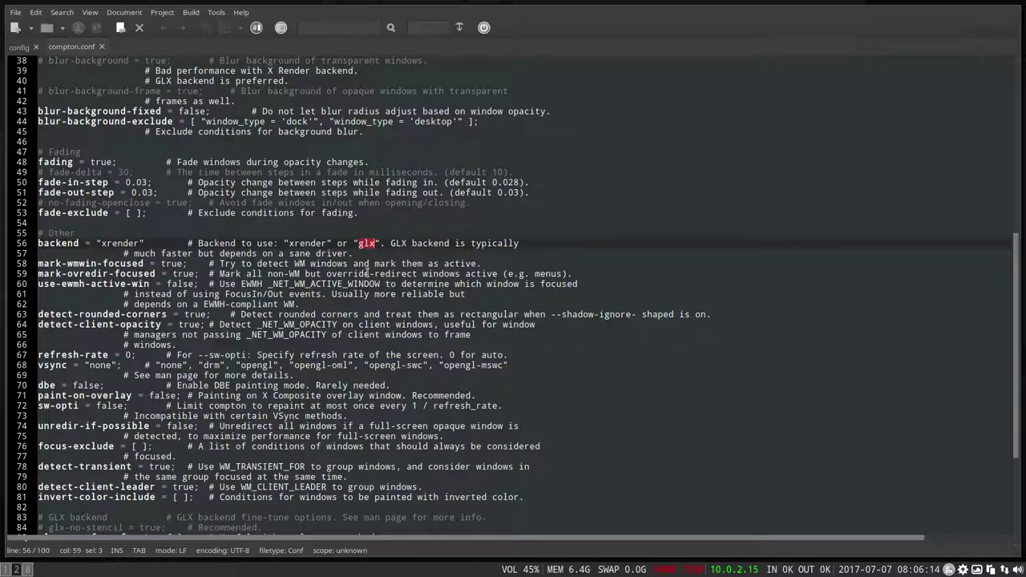
{"action": "left_click", "coordinate": [114, 243]}
{"action": "scroll", "coordinate": [110, 353], "scroll_direction": "down", "scroll_amount": 5}
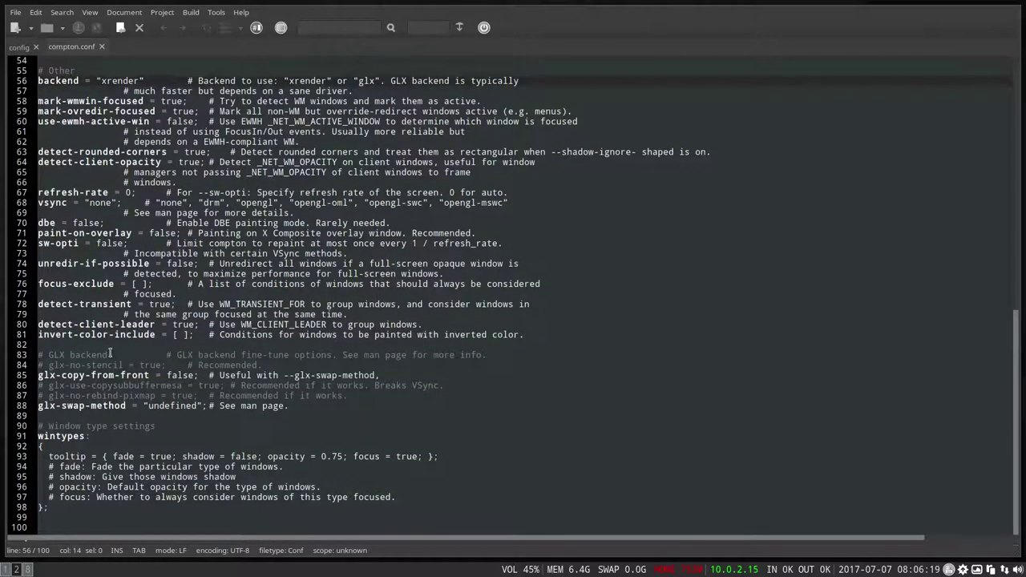
{"action": "scroll", "coordinate": [192, 346], "scroll_direction": "up", "scroll_amount": 15}
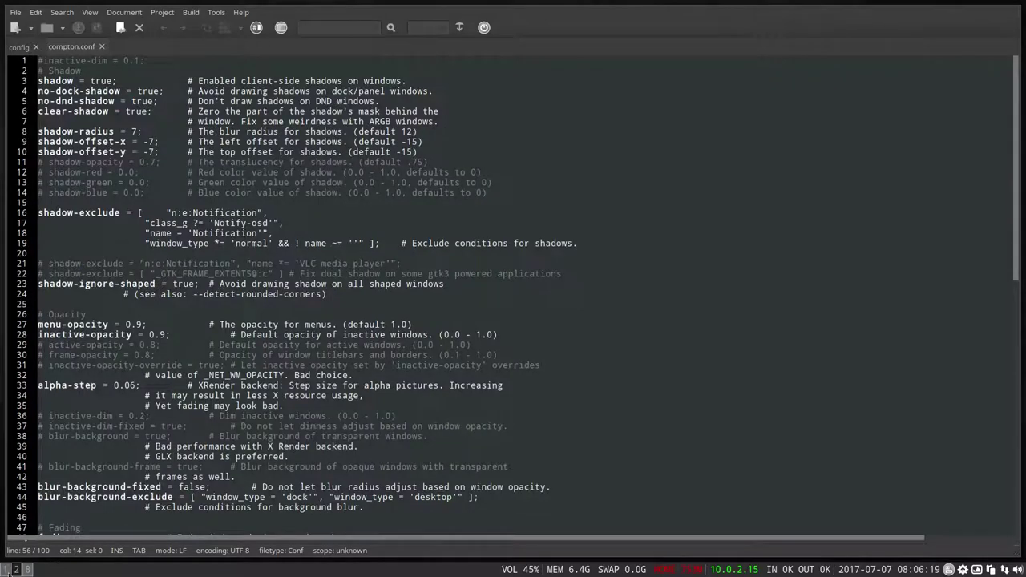
{"action": "key", "text": "super+1"}
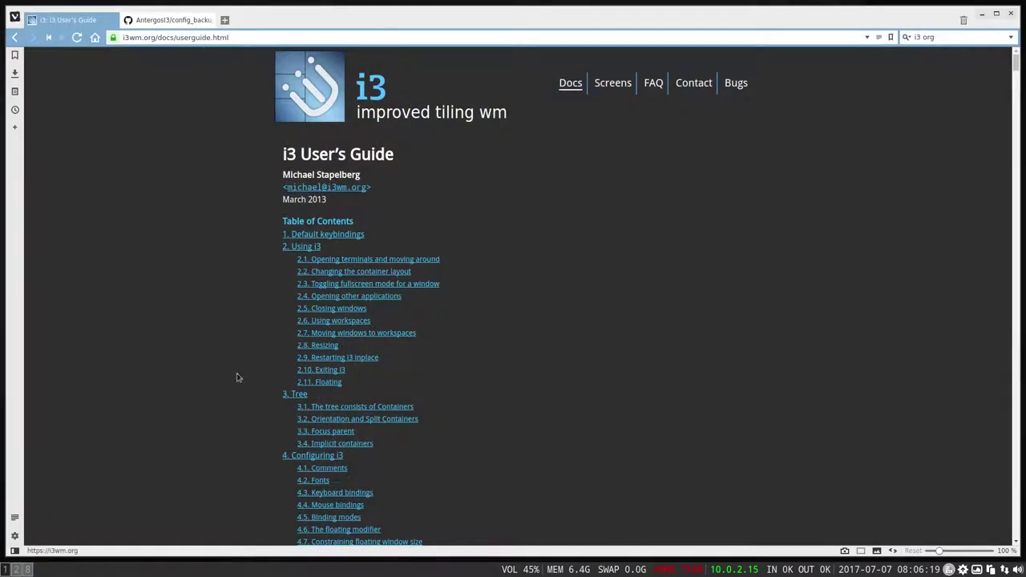
Step: Search Google for 'compton linux' and open the ArchWiki Compton article
{"action": "left_click", "coordinate": [178, 24]}
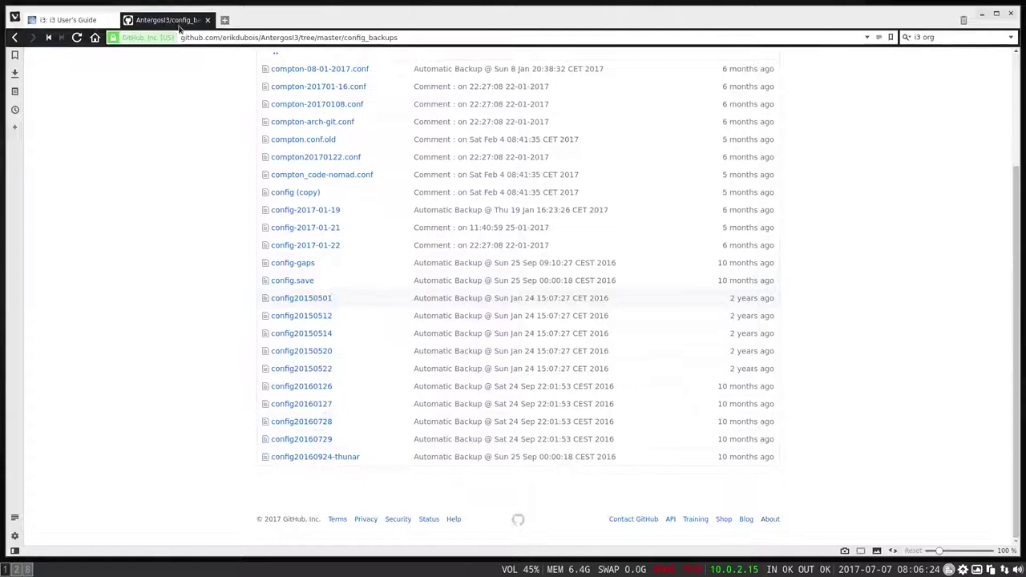
{"action": "left_click", "coordinate": [206, 37]}
{"action": "type", "text": "compton"}
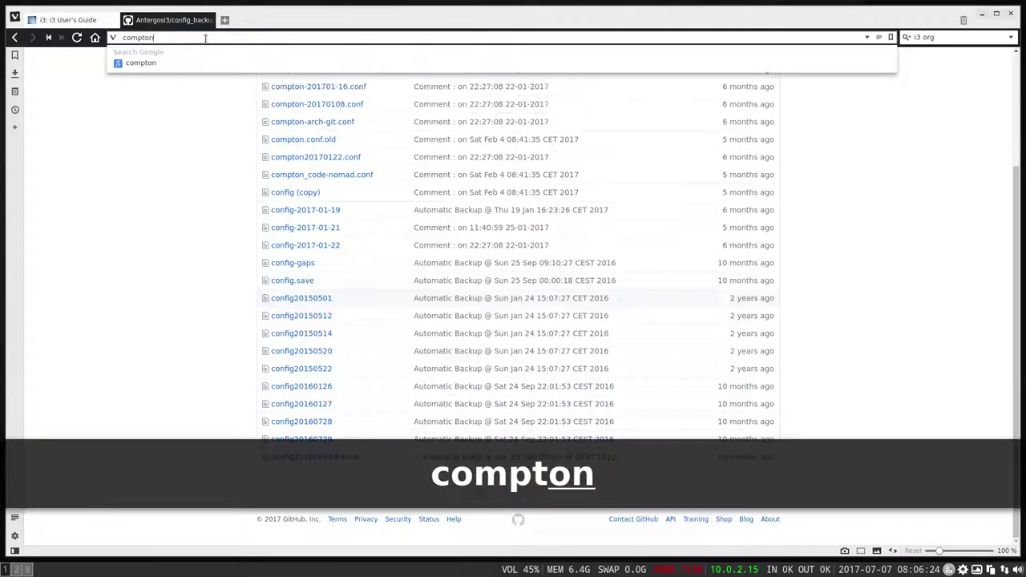
{"action": "key", "text": "Return"}
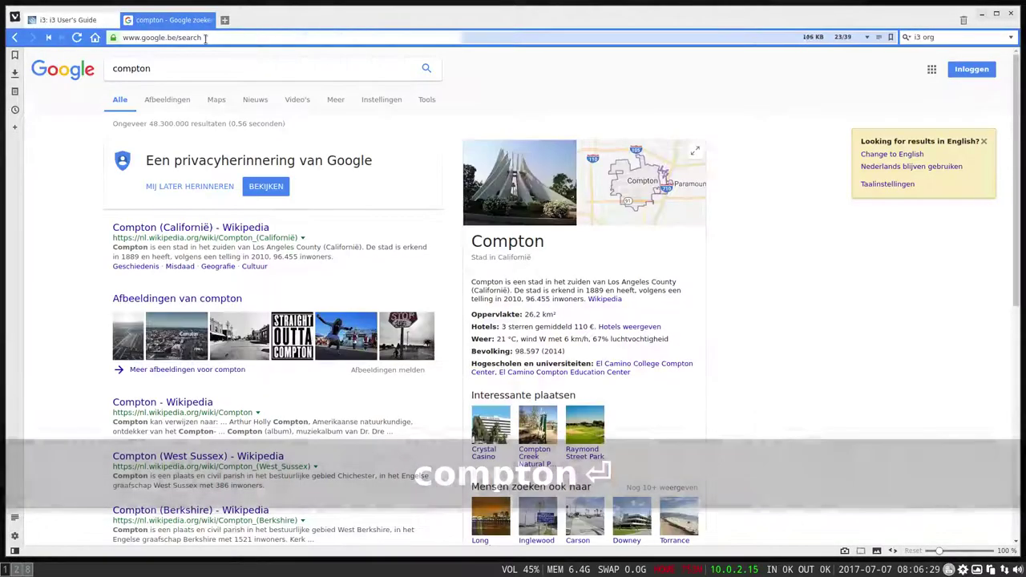
{"action": "left_click", "coordinate": [178, 71]}
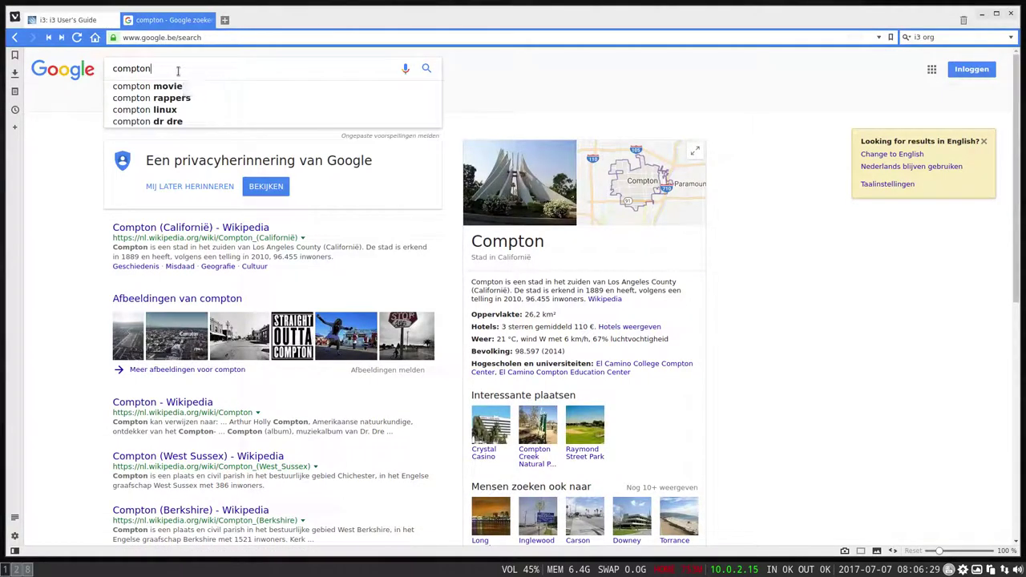
{"action": "type", "text": "lin"}
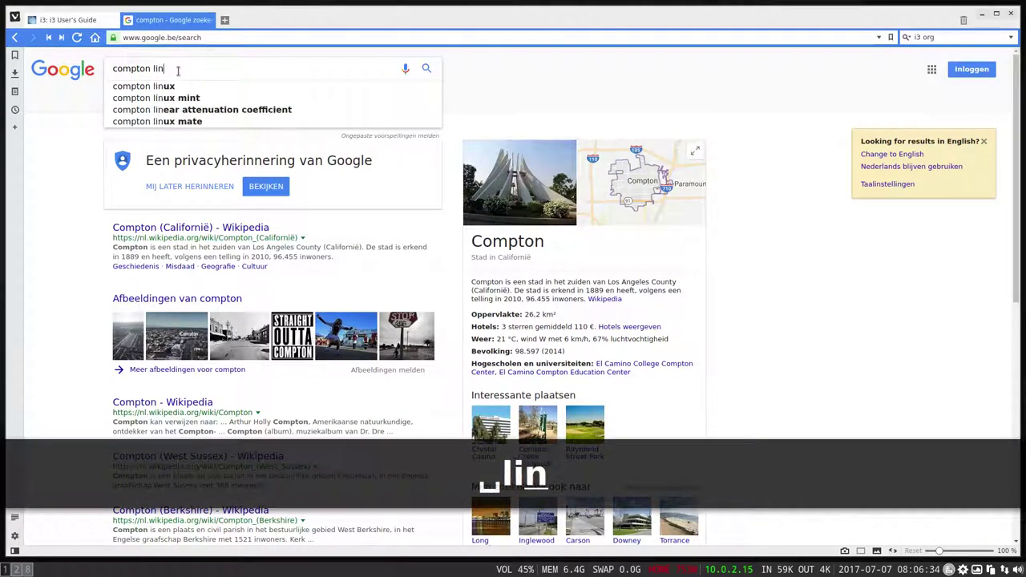
{"action": "type", "text": "ux"}
{"action": "key", "text": "Return"}
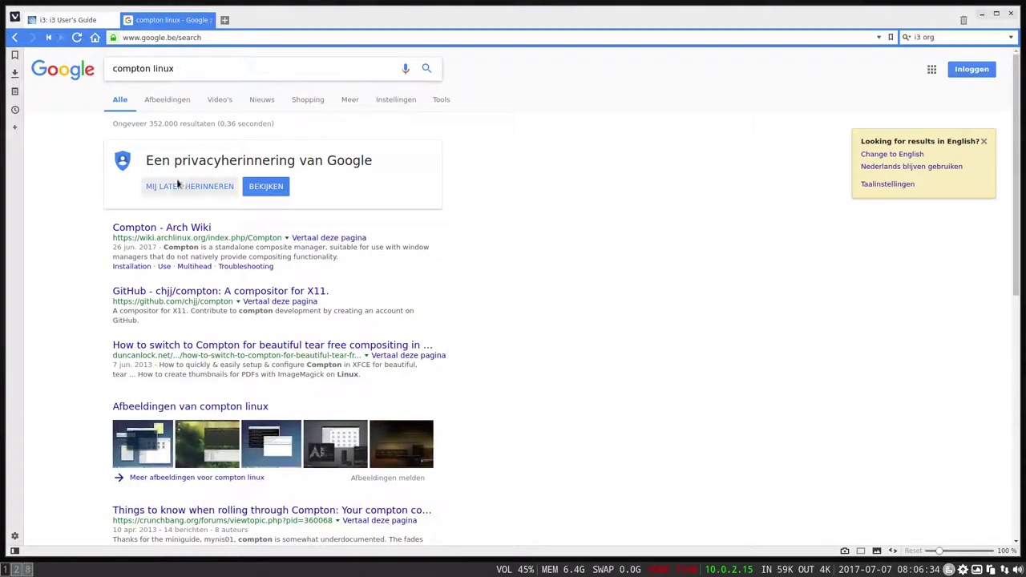
{"action": "left_click", "coordinate": [160, 228]}
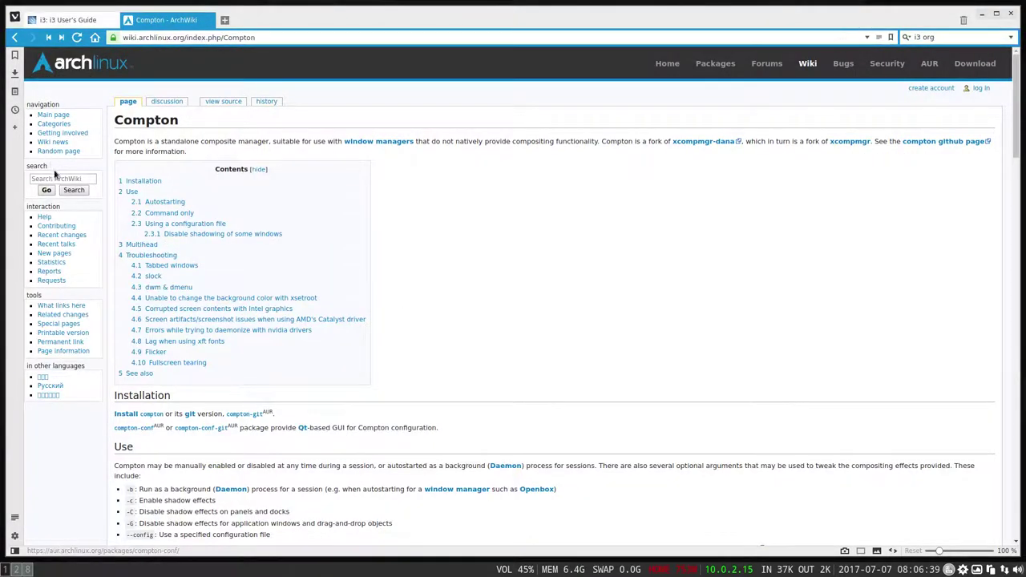
{"action": "scroll", "coordinate": [208, 340], "scroll_direction": "down", "scroll_amount": 10}
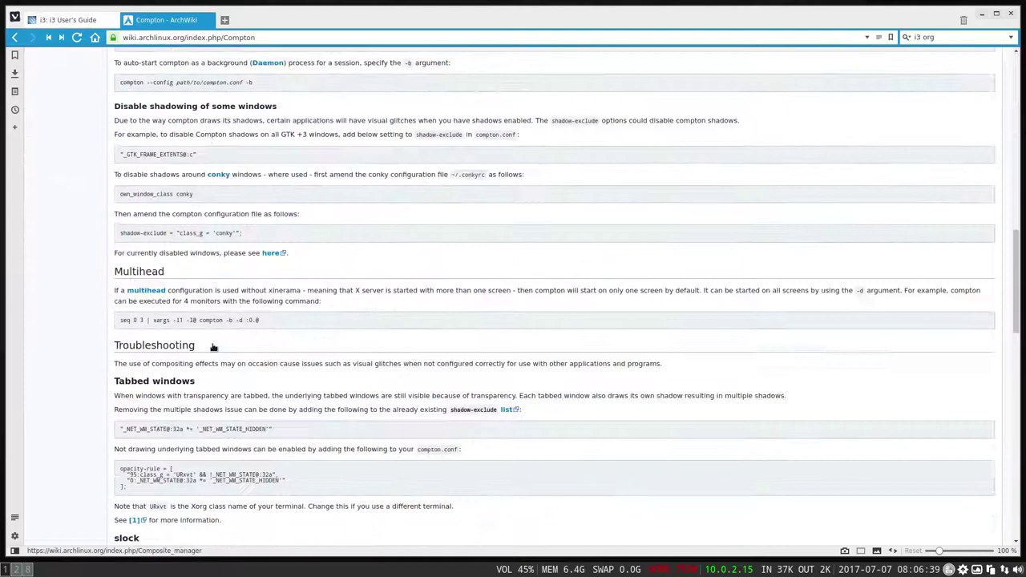
Step: Open the chjj/compton repository from the search results and view its 181 open issues
{"action": "left_click", "coordinate": [16, 38]}
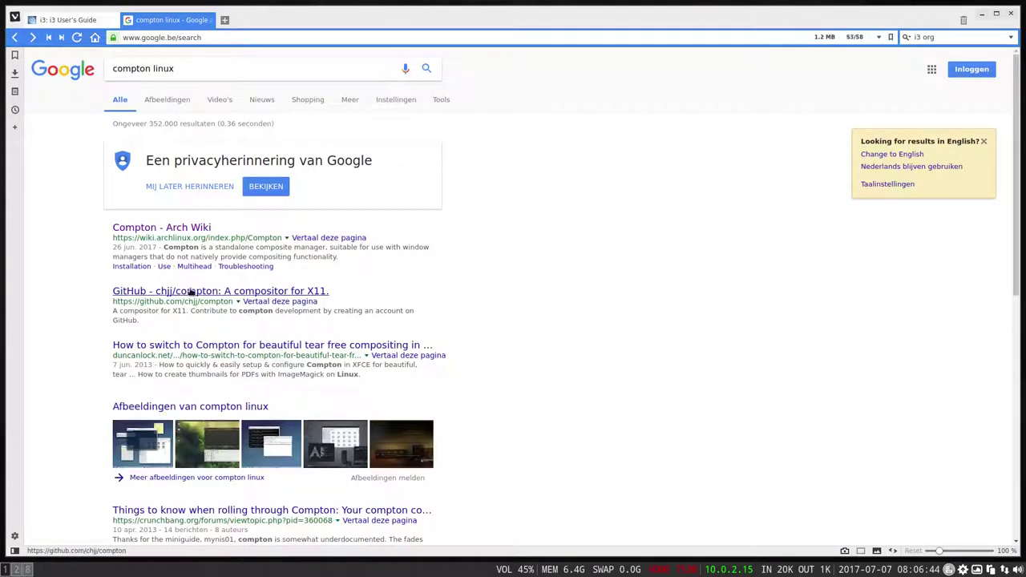
{"action": "left_click", "coordinate": [219, 293]}
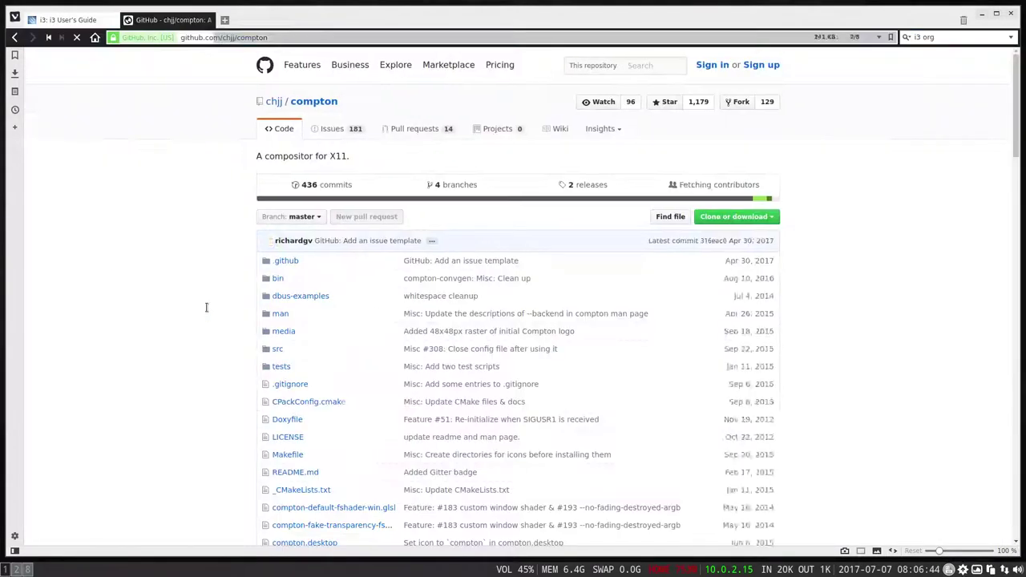
{"action": "scroll", "coordinate": [186, 377], "scroll_direction": "down", "scroll_amount": 15}
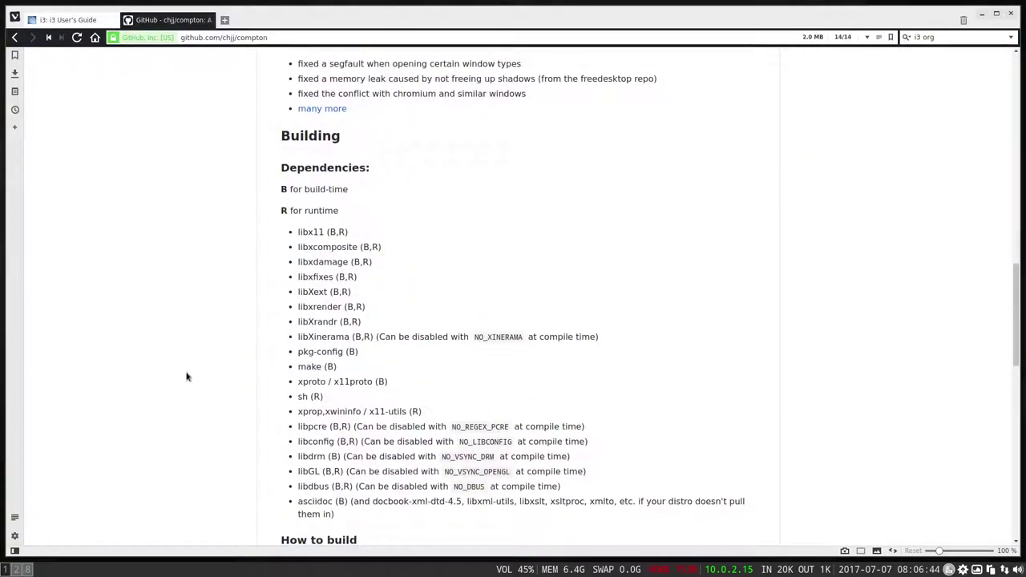
{"action": "scroll", "coordinate": [186, 377], "scroll_direction": "down", "scroll_amount": 3}
{"action": "scroll", "coordinate": [186, 377], "scroll_direction": "down", "scroll_amount": 4}
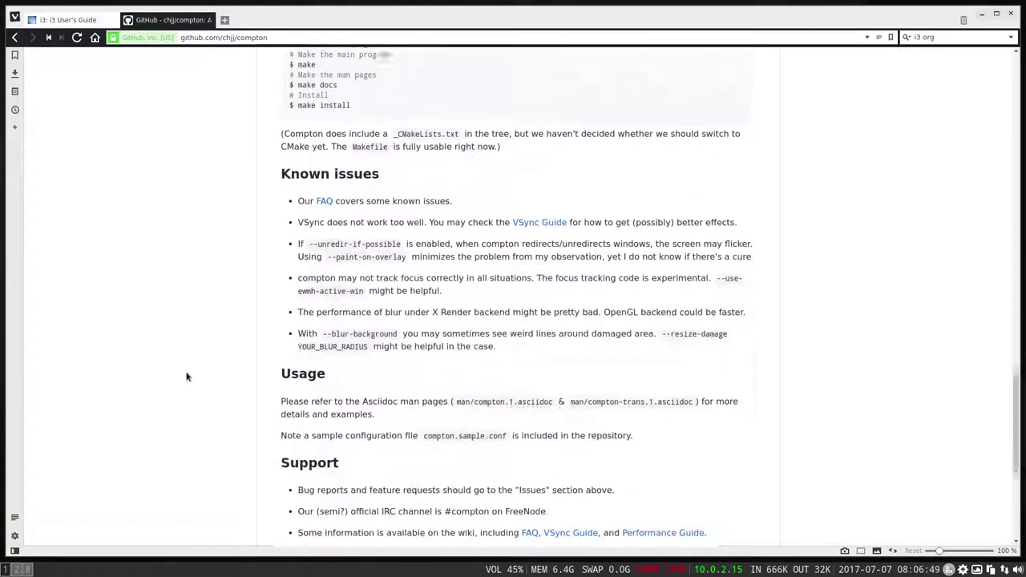
{"action": "scroll", "coordinate": [186, 377], "scroll_direction": "down", "scroll_amount": 4}
{"action": "scroll", "coordinate": [186, 376], "scroll_direction": "up", "scroll_amount": 7}
{"action": "scroll", "coordinate": [186, 376], "scroll_direction": "up", "scroll_amount": 15}
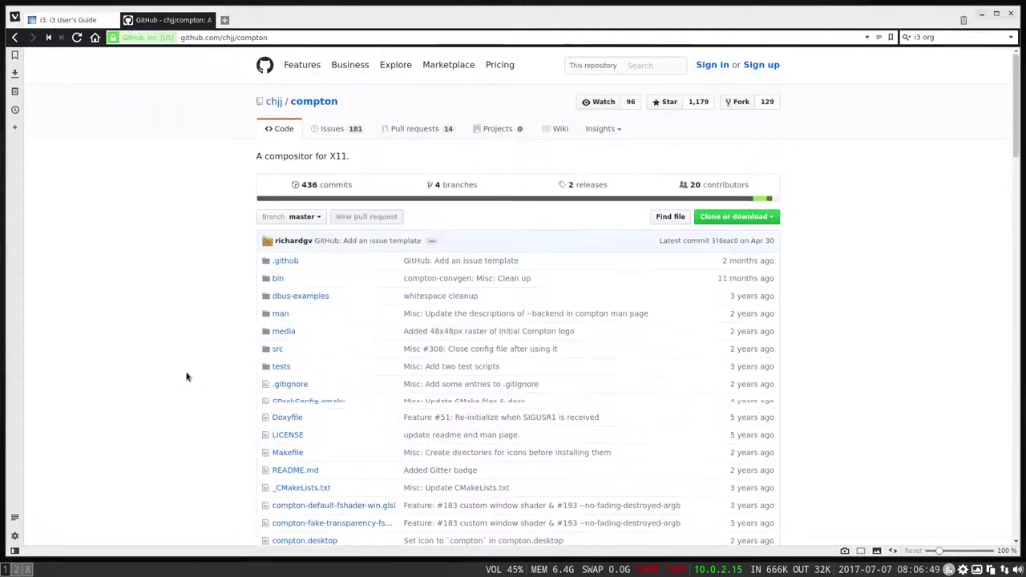
{"action": "left_click", "coordinate": [337, 132]}
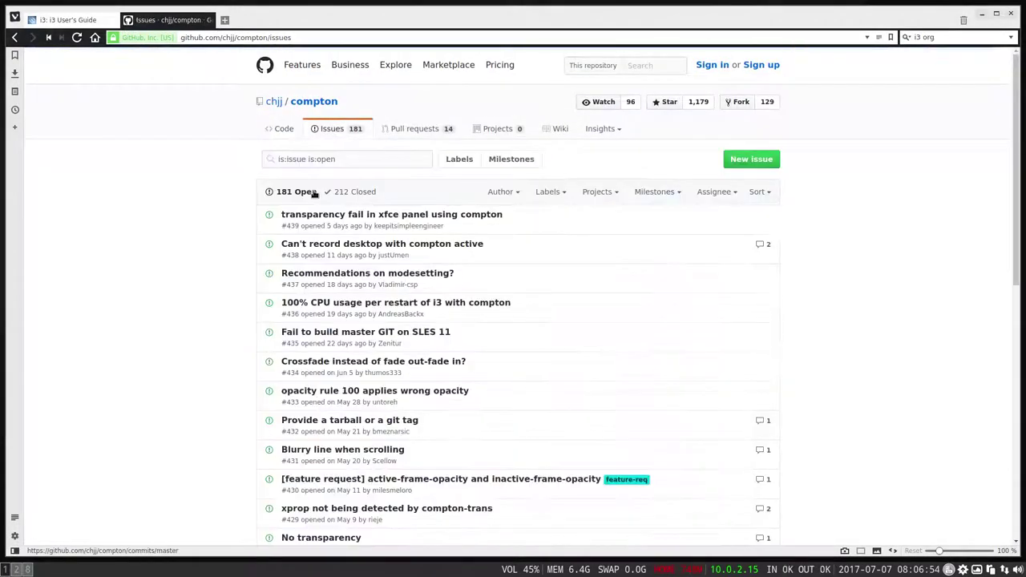
{"action": "scroll", "coordinate": [232, 323], "scroll_direction": "down", "scroll_amount": 3}
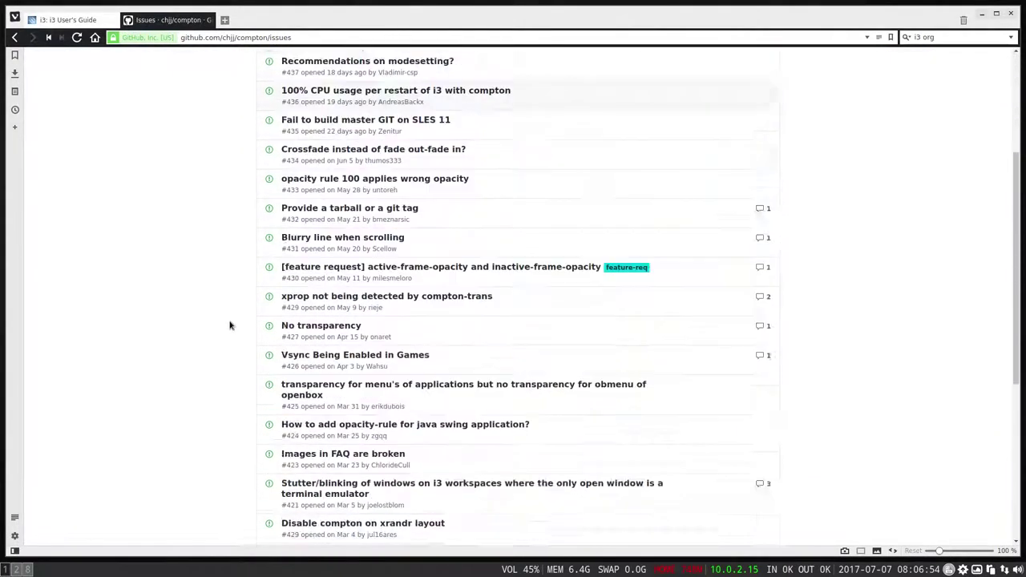
{"action": "scroll", "coordinate": [229, 324], "scroll_direction": "down", "scroll_amount": 4}
{"action": "scroll", "coordinate": [229, 325], "scroll_direction": "up", "scroll_amount": 7}
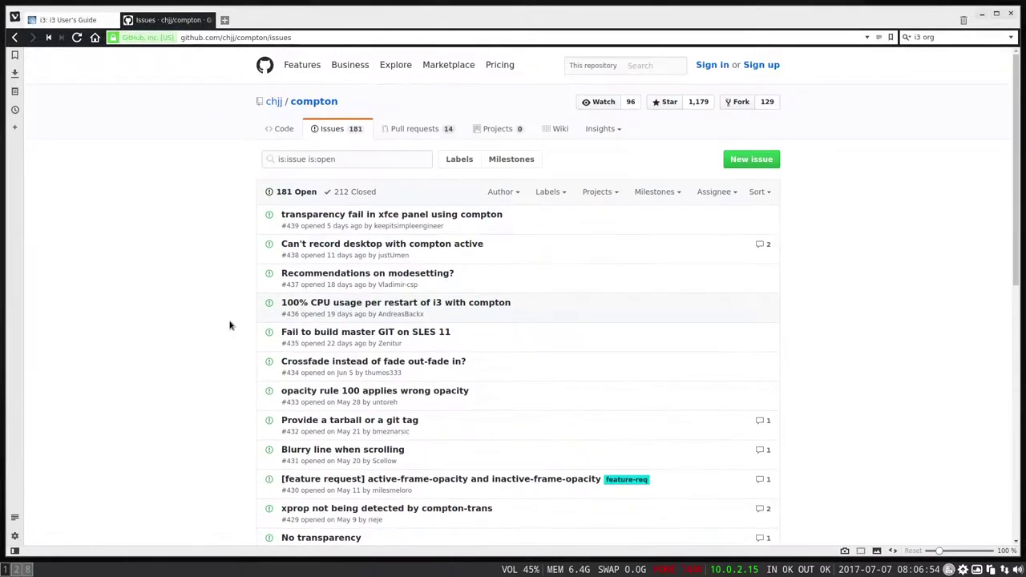
Step: Return to the chjj/compton code page and open compton.sample.conf
{"action": "left_click", "coordinate": [17, 38]}
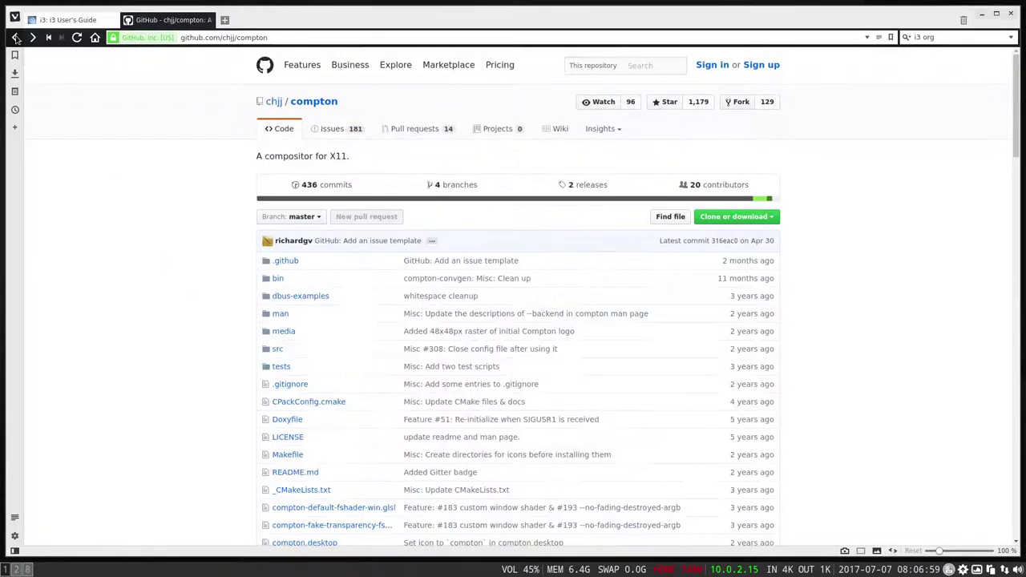
{"action": "scroll", "coordinate": [139, 266], "scroll_direction": "down", "scroll_amount": 3}
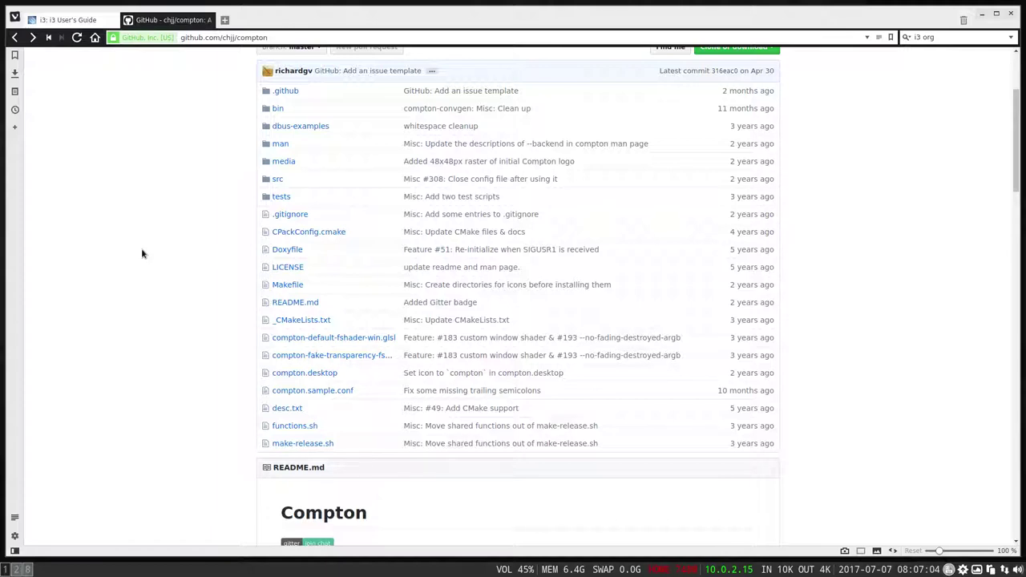
{"action": "scroll", "coordinate": [174, 252], "scroll_direction": "down", "scroll_amount": 4}
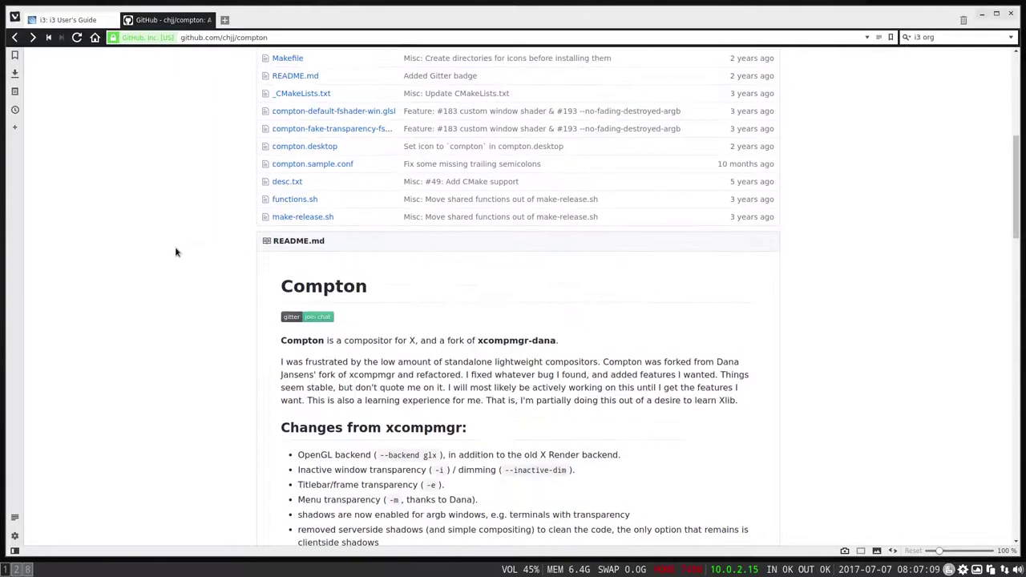
{"action": "scroll", "coordinate": [176, 252], "scroll_direction": "up", "scroll_amount": 4}
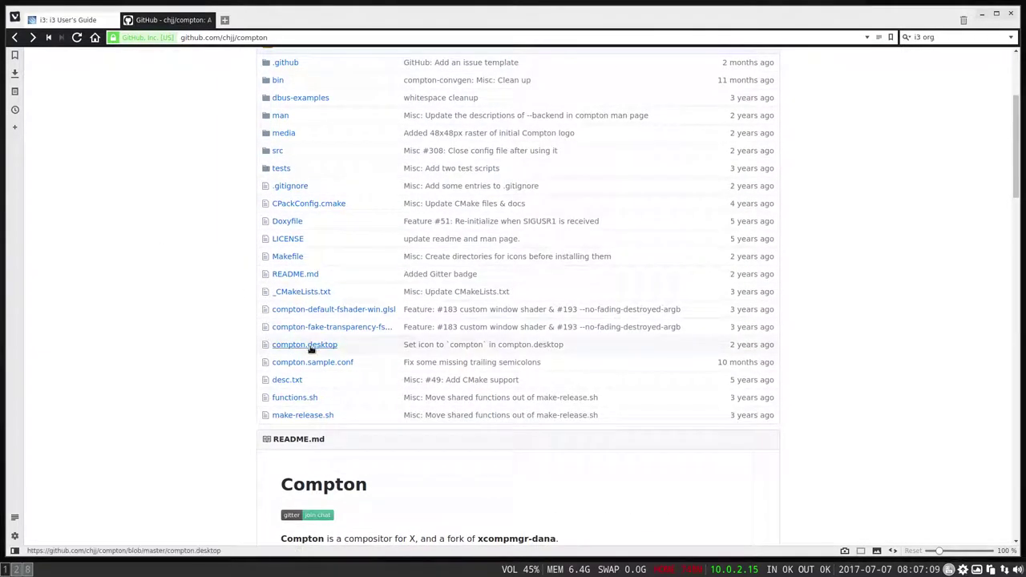
{"action": "left_click", "coordinate": [305, 362]}
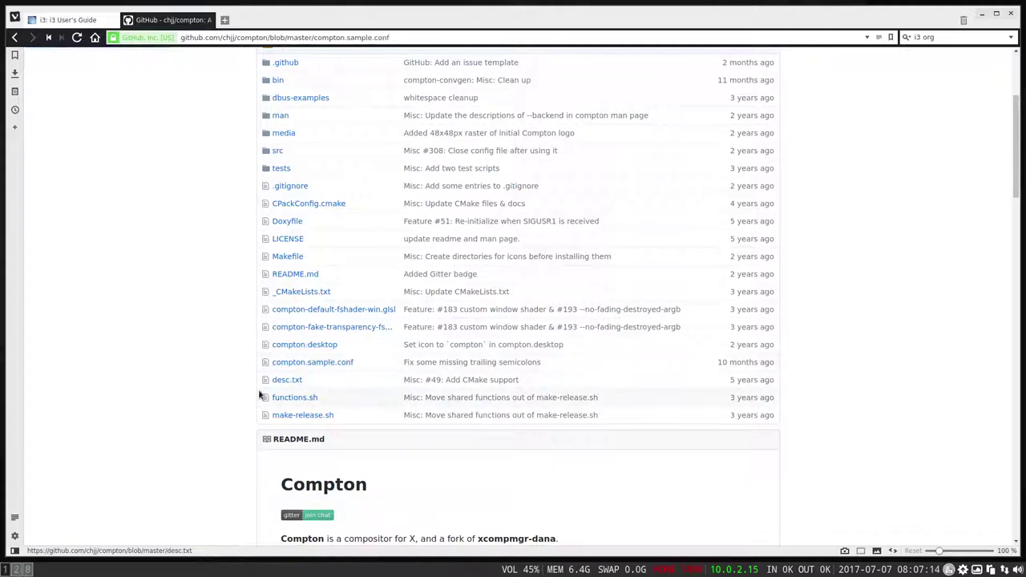
{"action": "scroll", "coordinate": [513, 321], "scroll_direction": "down", "scroll_amount": 1}
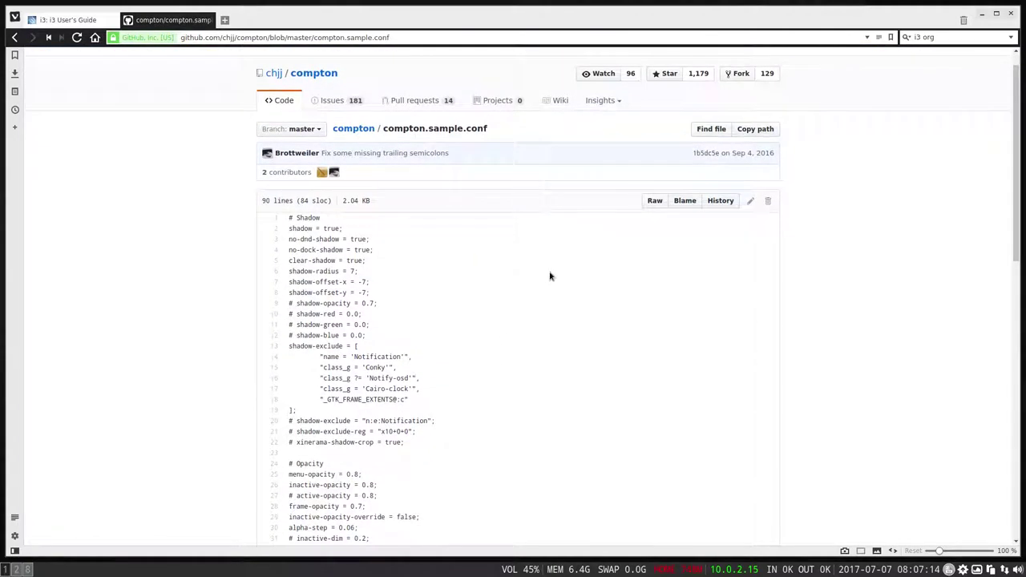
Step: View compton.sample.conf as raw text and read down to its fading settings
{"action": "left_click", "coordinate": [656, 200]}
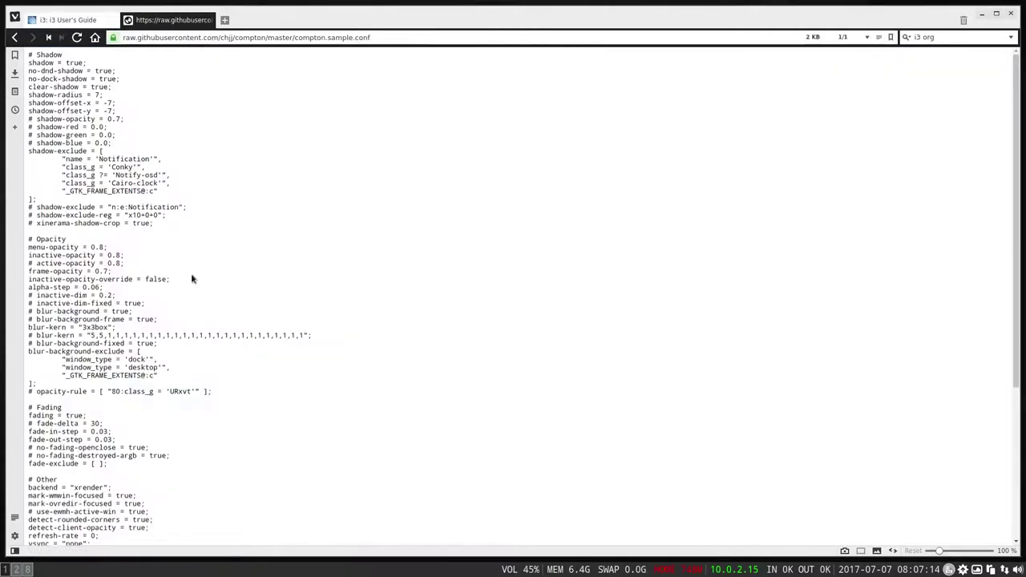
{"action": "key", "text": "ctrl+a"}
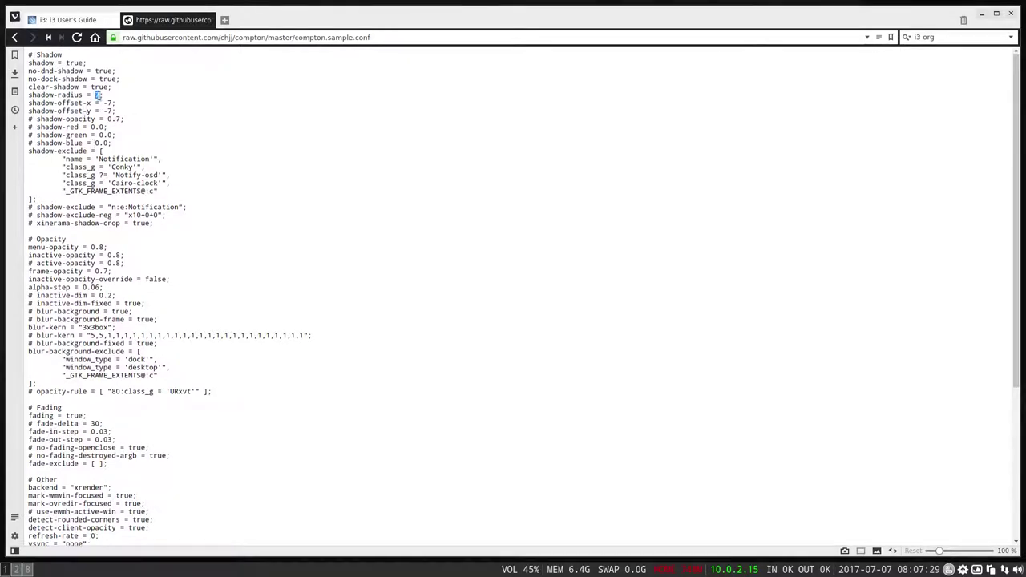
{"action": "left_click", "coordinate": [109, 104]}
{"action": "scroll", "coordinate": [102, 368], "scroll_direction": "down", "scroll_amount": 2}
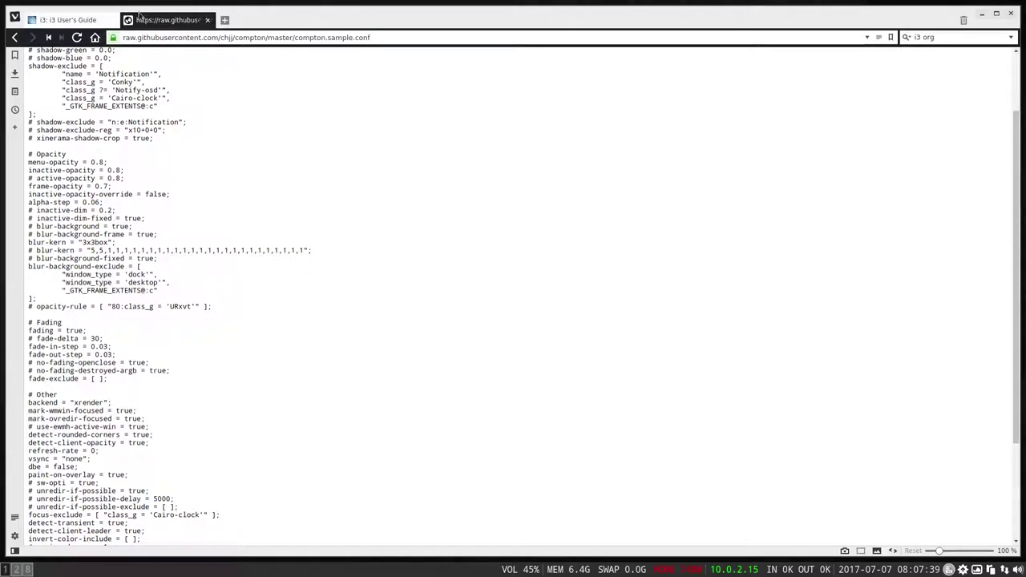
Step: Go back twice to the chjj/compton file list, then show the i3 User's Guide tab
{"action": "left_click", "coordinate": [14, 37]}
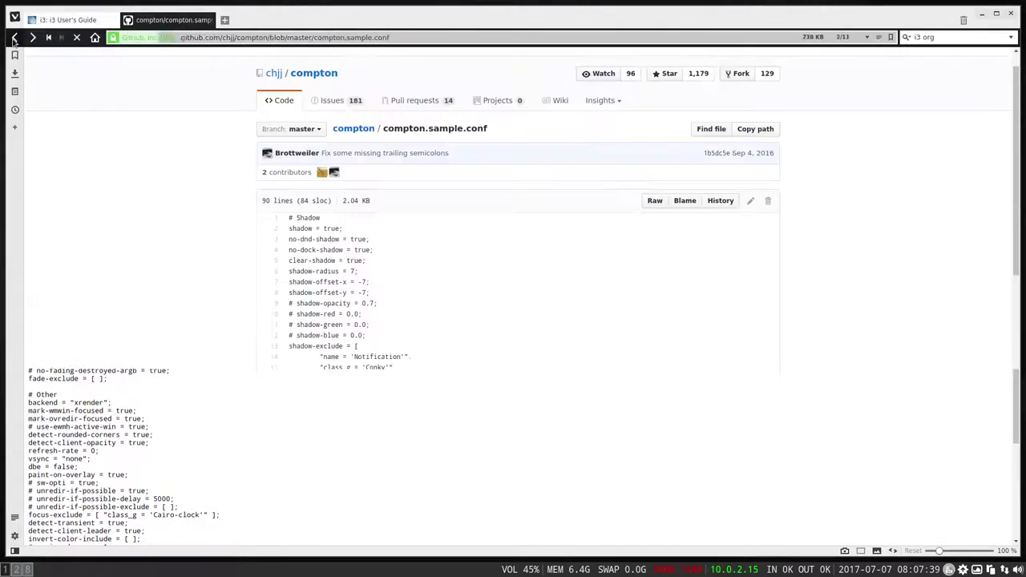
{"action": "left_click", "coordinate": [14, 37]}
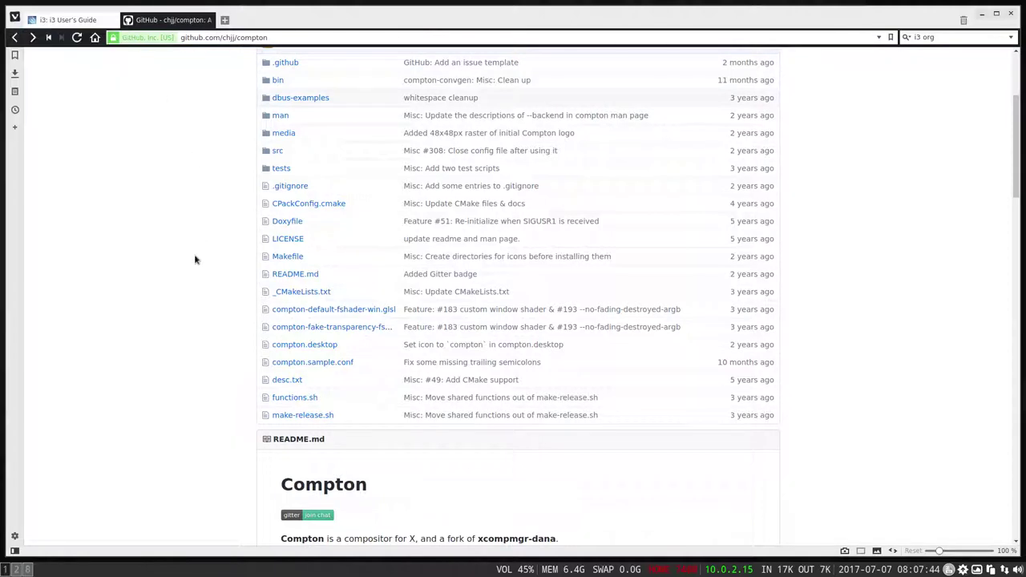
{"action": "left_click", "coordinate": [76, 23]}
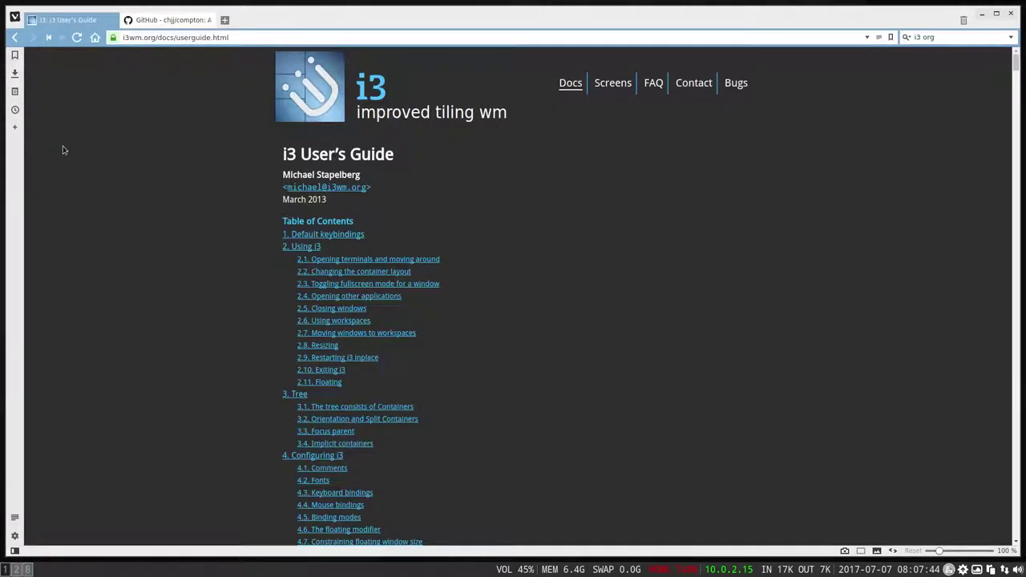